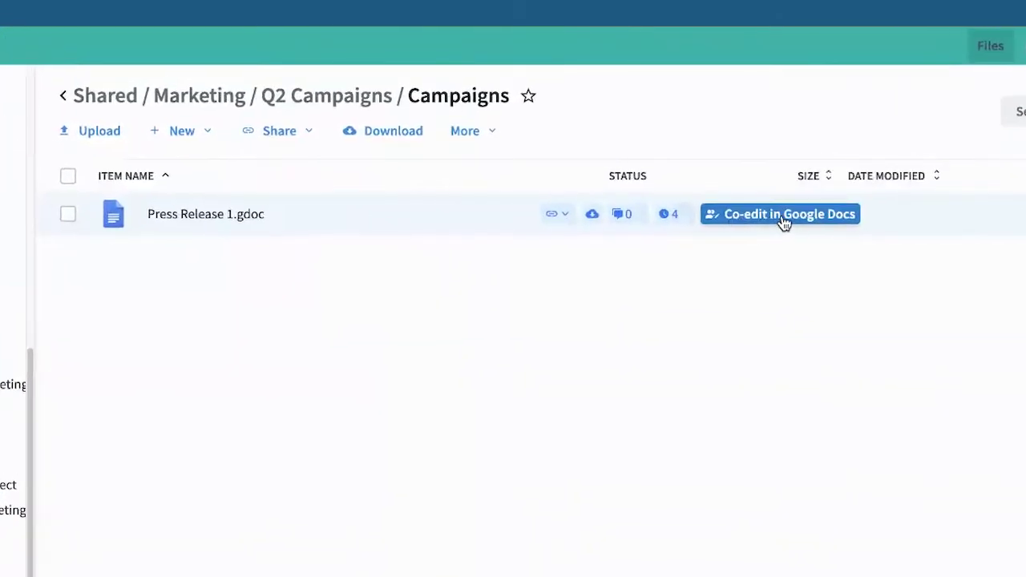
Step: Co-edit Press Release 1.gdoc from the Campaigns folder in Google Docs
{"action": "left_click", "coordinate": [767, 218]}
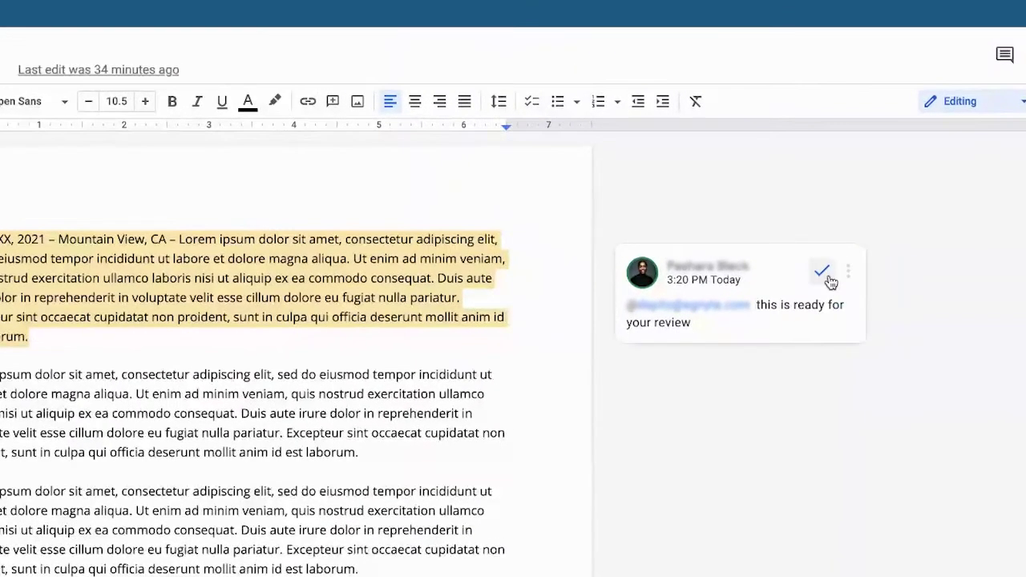
Step: Resolve the 'ready for your review' comment on the press release's first paragraph
{"action": "left_click", "coordinate": [822, 272]}
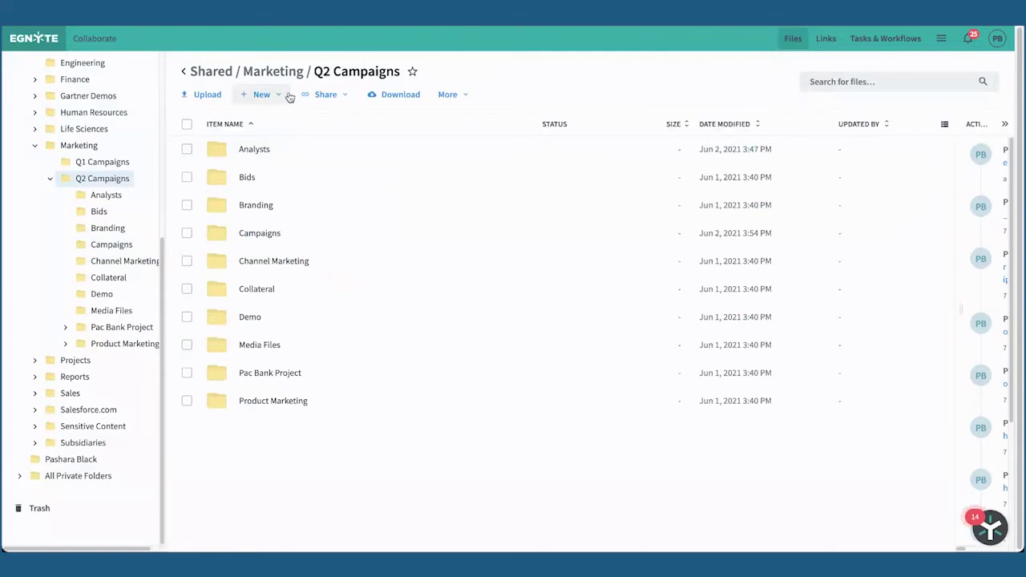
Step: Create 'Q3 Campaigns' in Marketing from the Quarterly Marketing Campaigns template and open it
{"action": "left_click", "coordinate": [284, 78]}
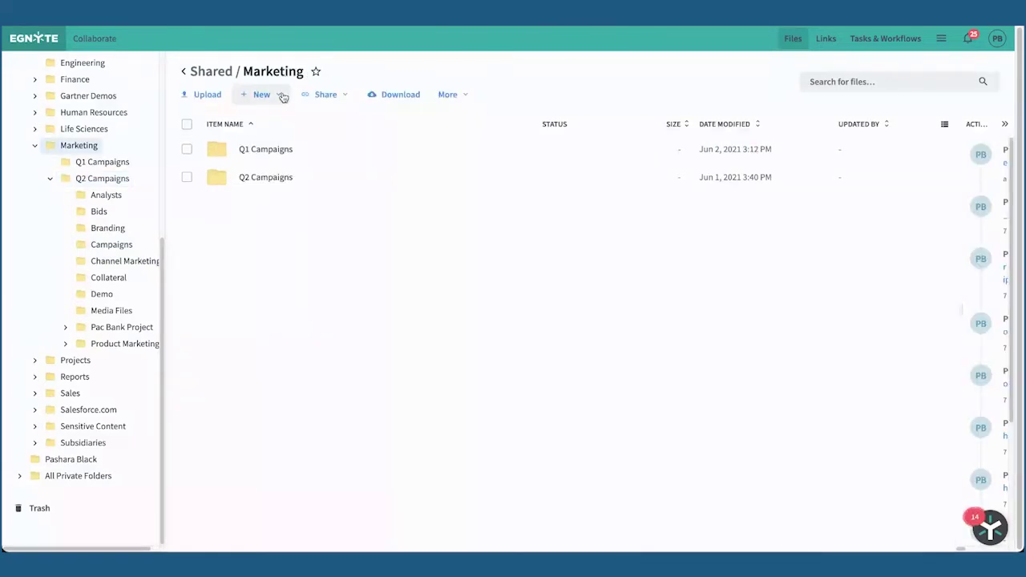
{"action": "left_click", "coordinate": [281, 98]}
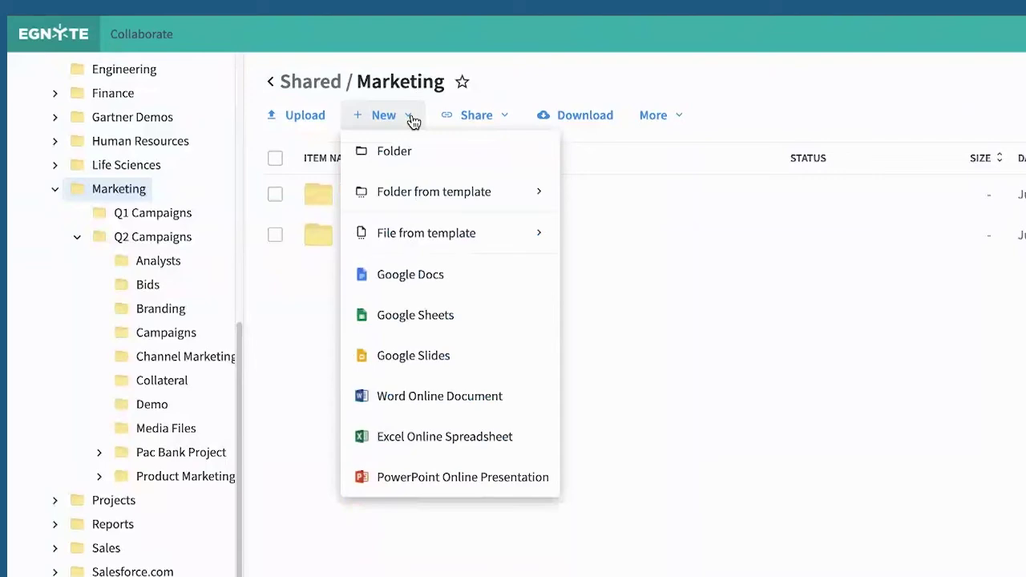
{"action": "mouse_move", "coordinate": [433, 192]}
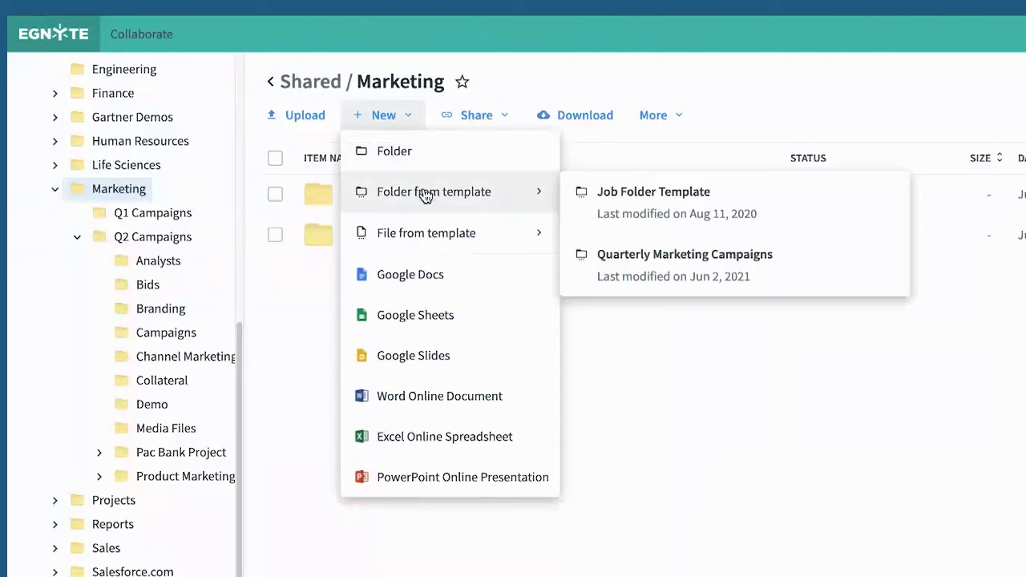
{"action": "left_click", "coordinate": [648, 258]}
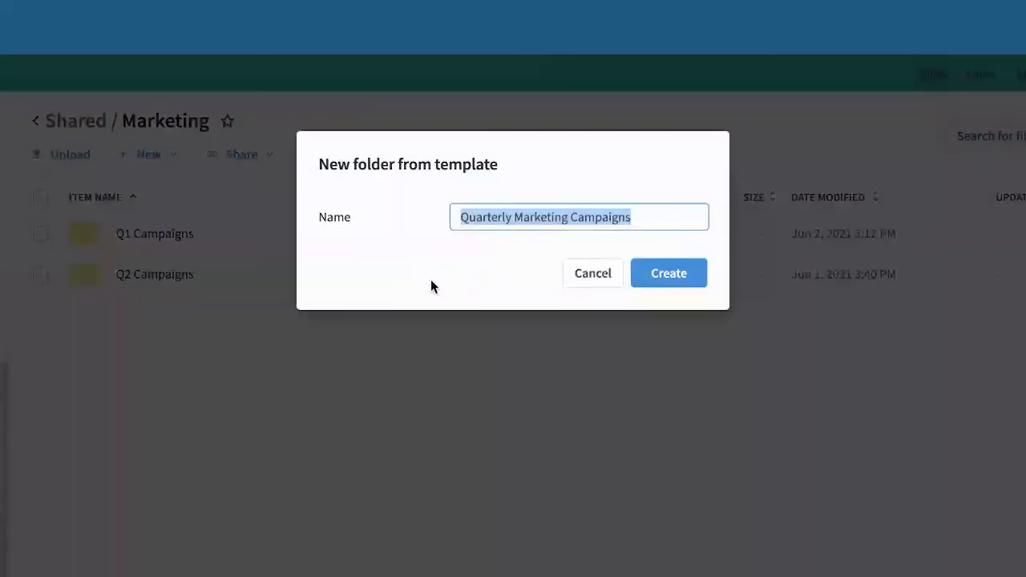
{"action": "type", "text": "Q"}
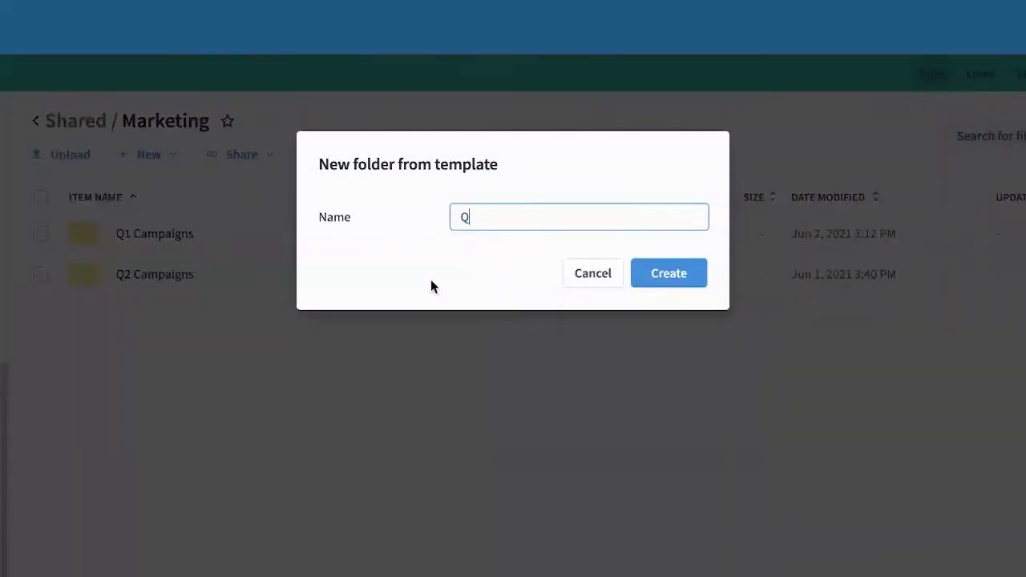
{"action": "type", "text": "3 Campa"}
{"action": "type", "text": "igns"}
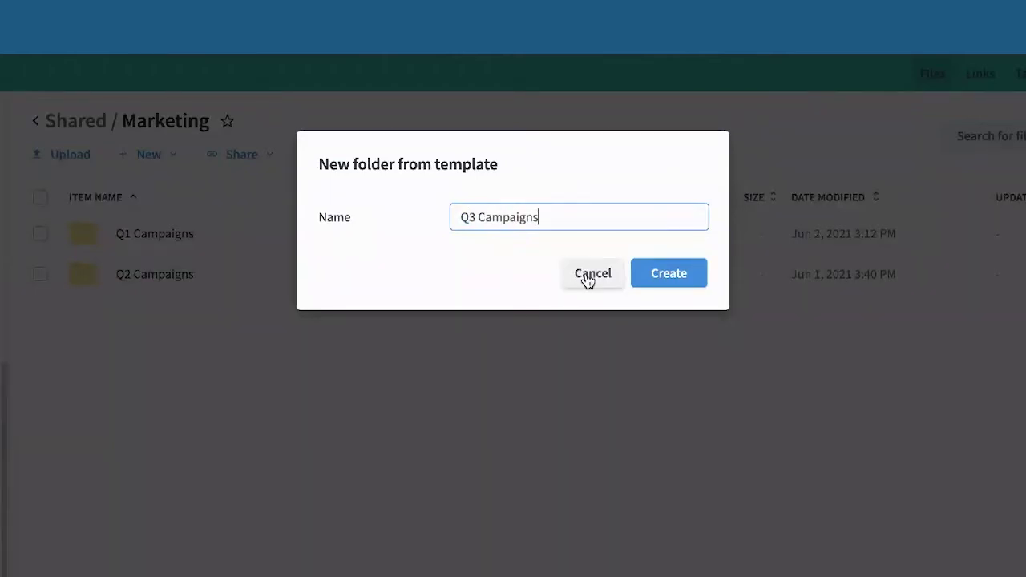
{"action": "left_click", "coordinate": [665, 275]}
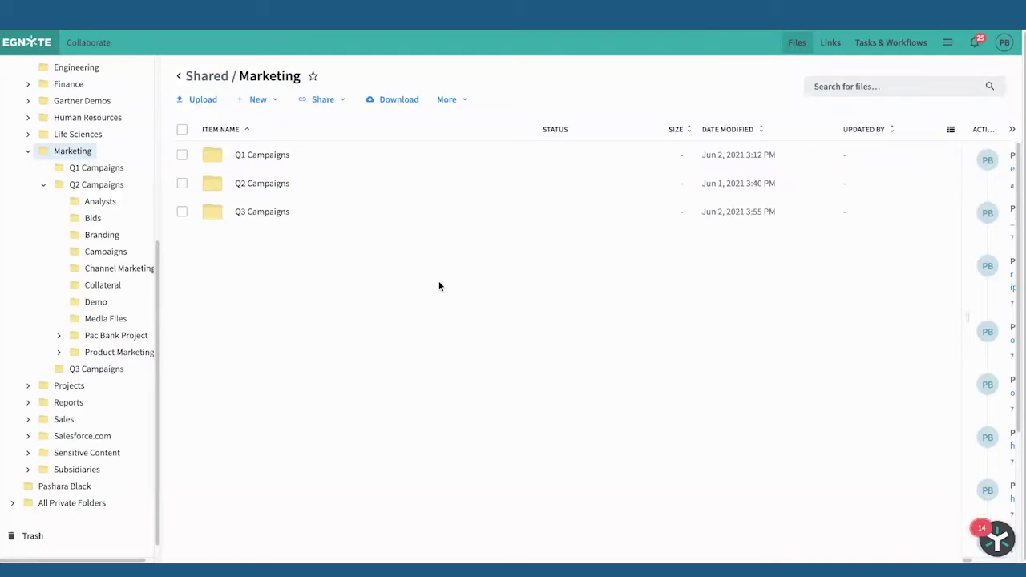
{"action": "left_click", "coordinate": [282, 212]}
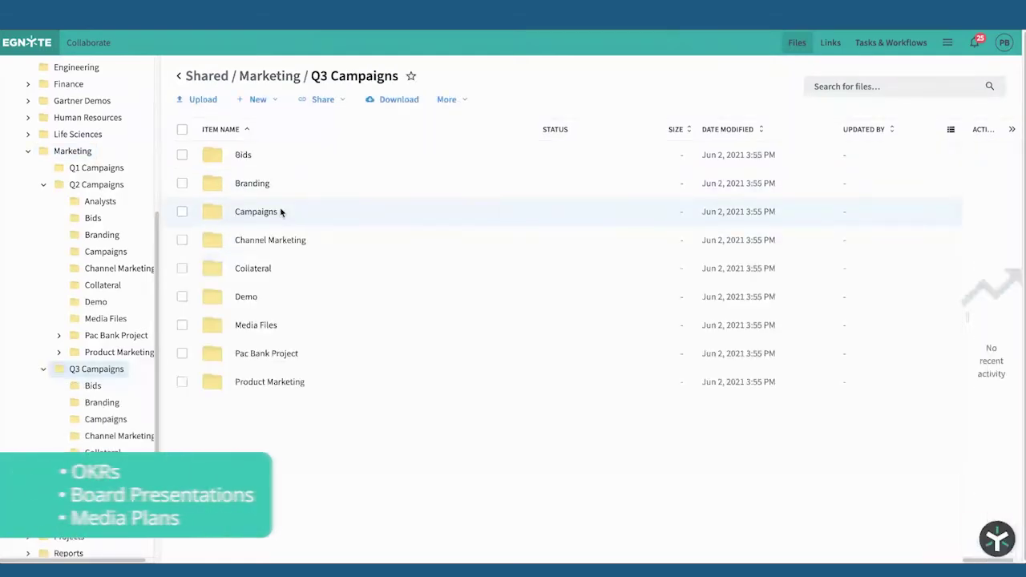
{"action": "mouse_move", "coordinate": [250, 155]}
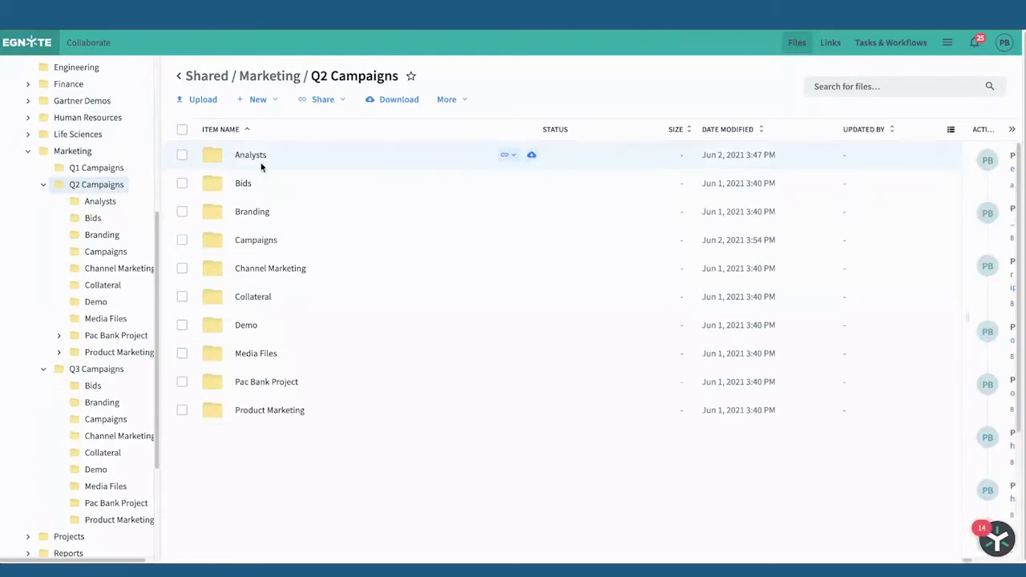
Step: Open the Analysts folder in Q2 Campaigns and show its sharing options
{"action": "left_click", "coordinate": [258, 157]}
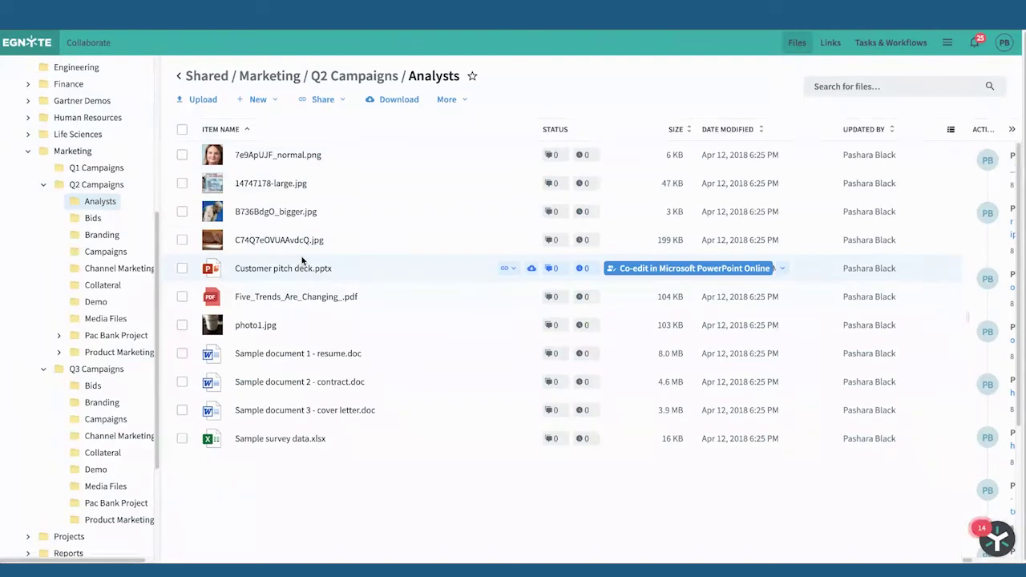
{"action": "left_click", "coordinate": [340, 101]}
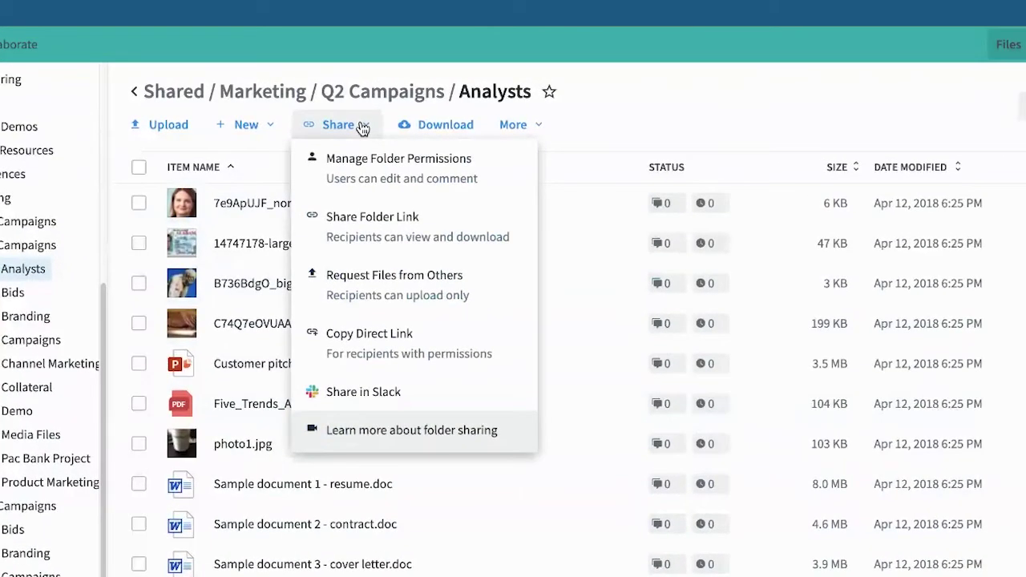
Step: Create an Analysts folder link restricted to anyone with a password
{"action": "left_click", "coordinate": [375, 226]}
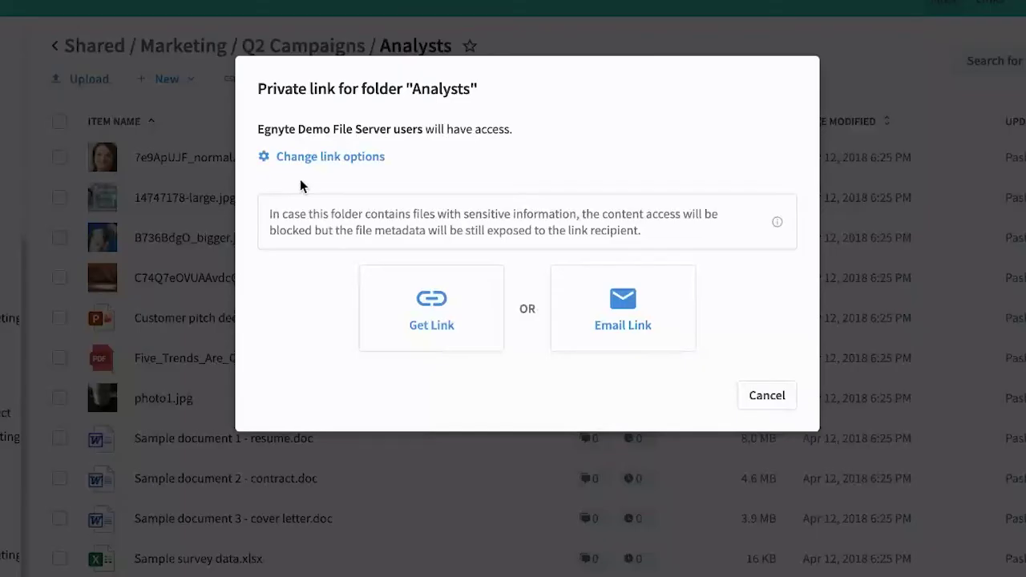
{"action": "left_click", "coordinate": [319, 158]}
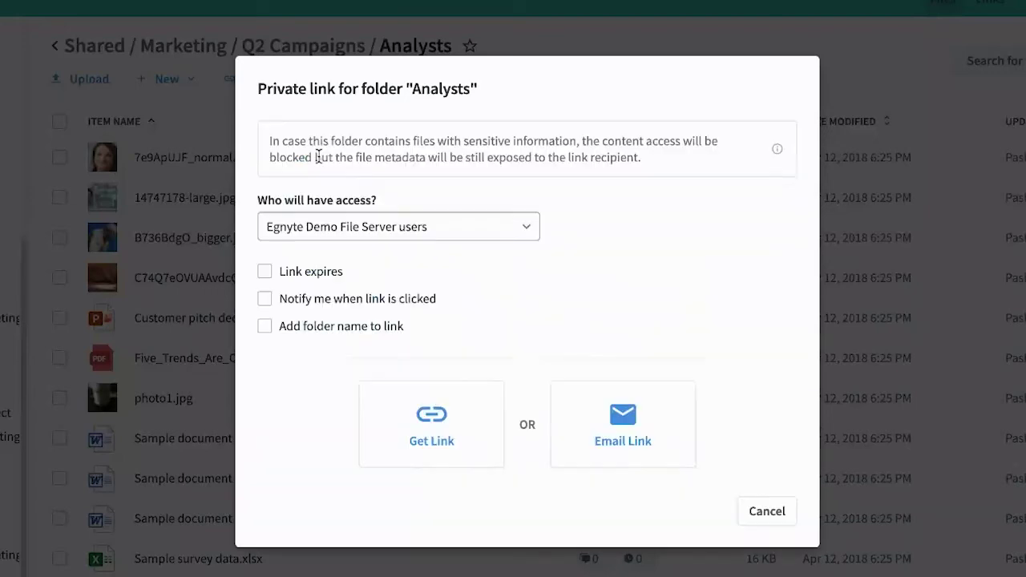
{"action": "left_click", "coordinate": [345, 228]}
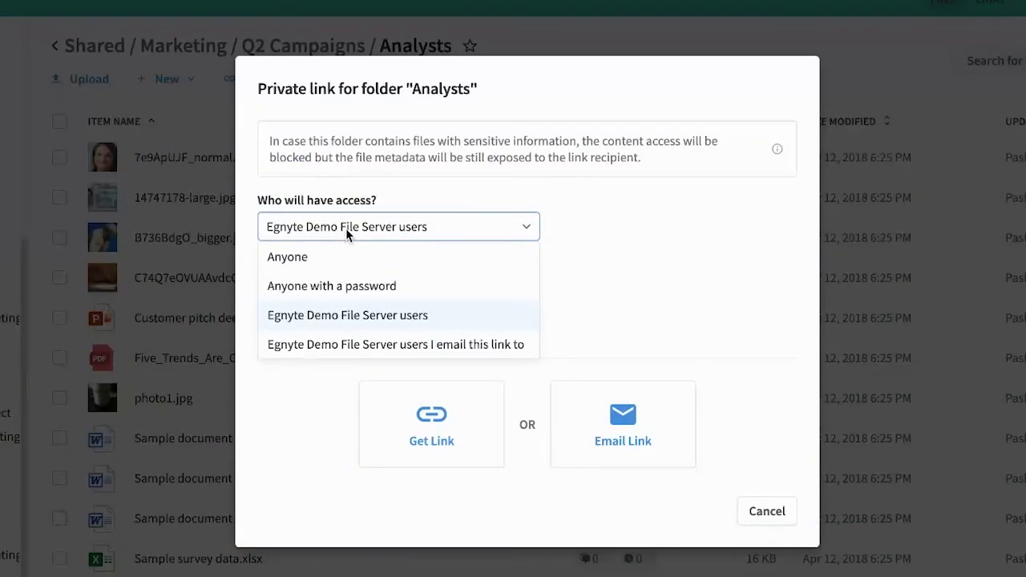
{"action": "left_click", "coordinate": [344, 285]}
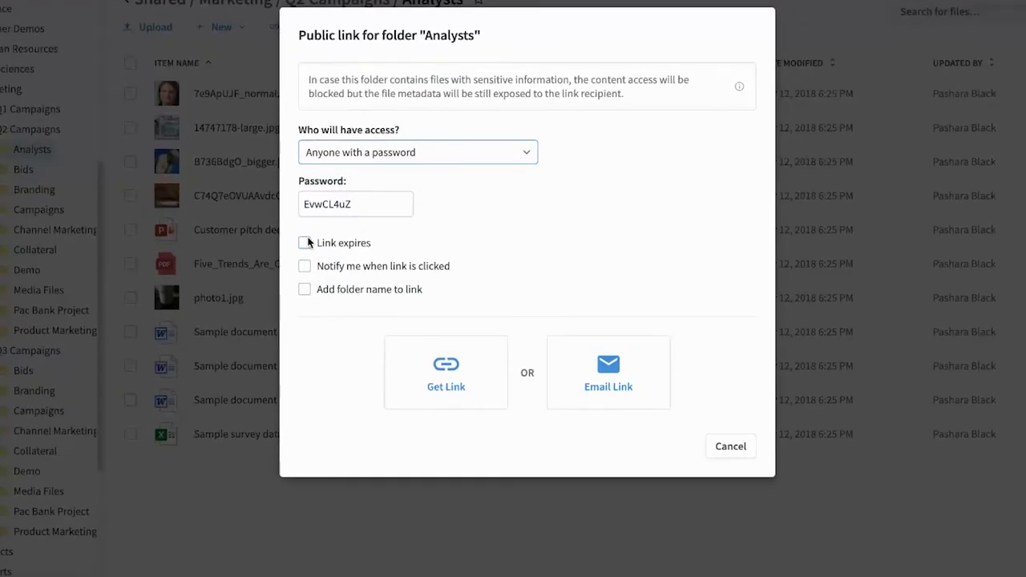
Step: Make the link expire on the date Jun 9, 2021, and choose to email it
{"action": "left_click", "coordinate": [306, 243]}
{"action": "left_click", "coordinate": [386, 272]}
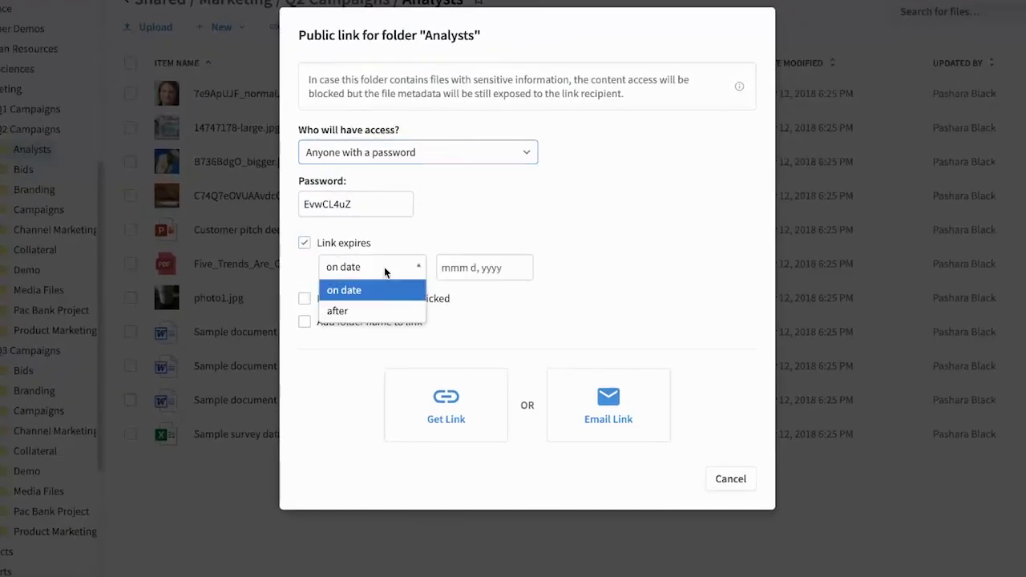
{"action": "left_click", "coordinate": [364, 312]}
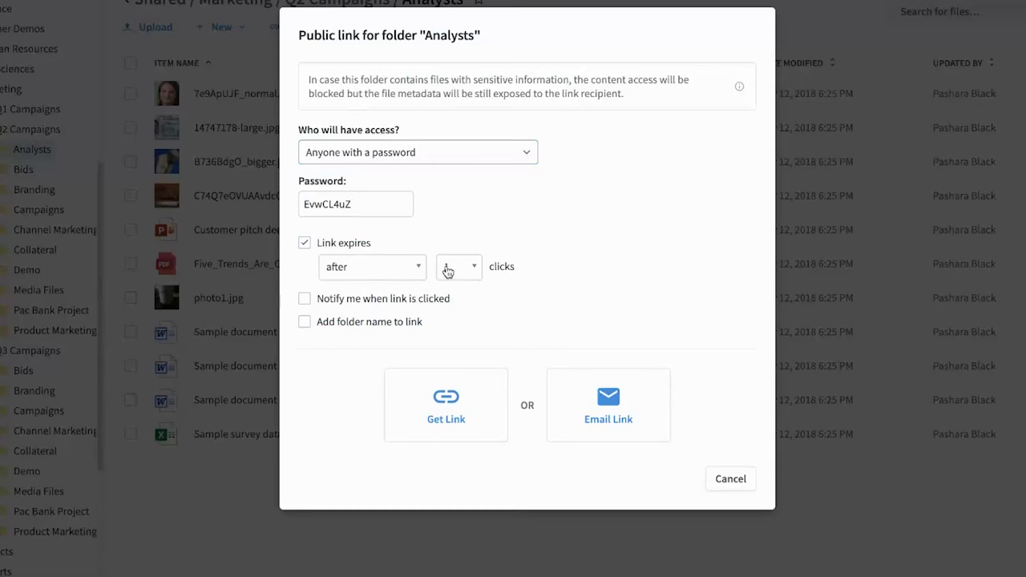
{"action": "left_click", "coordinate": [382, 271]}
{"action": "left_click", "coordinate": [380, 290]}
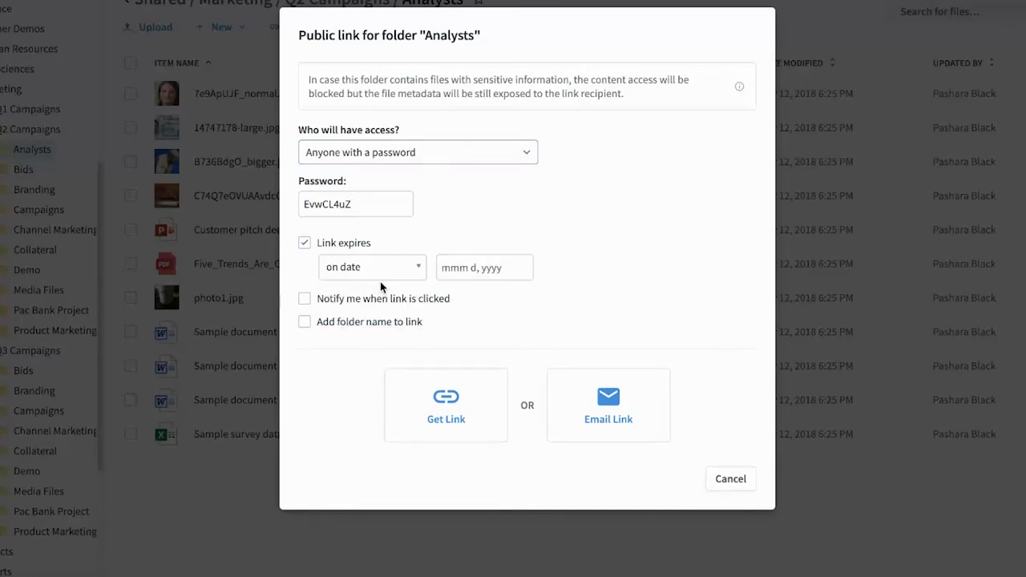
{"action": "left_click", "coordinate": [455, 267]}
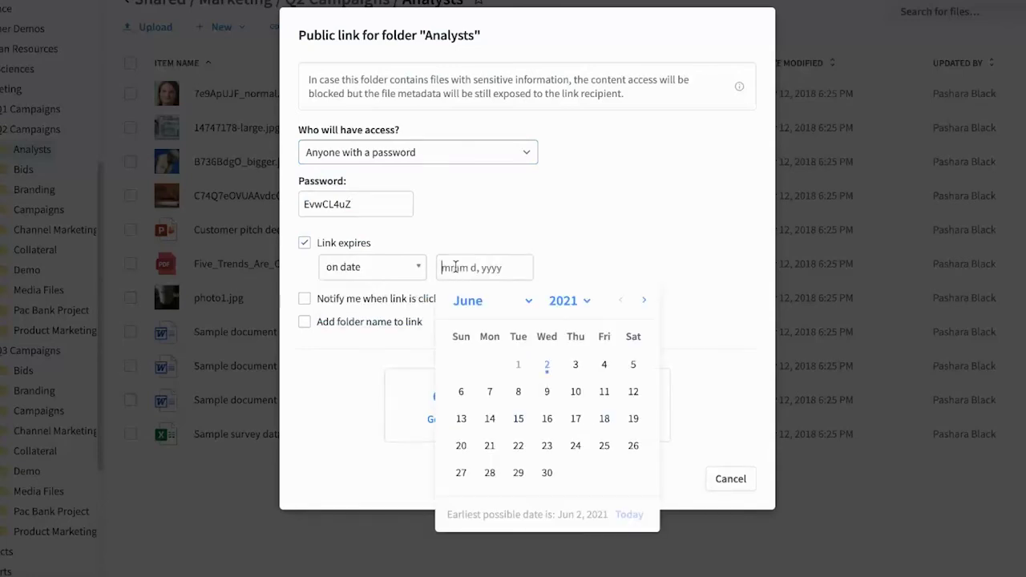
{"action": "left_click", "coordinate": [547, 392]}
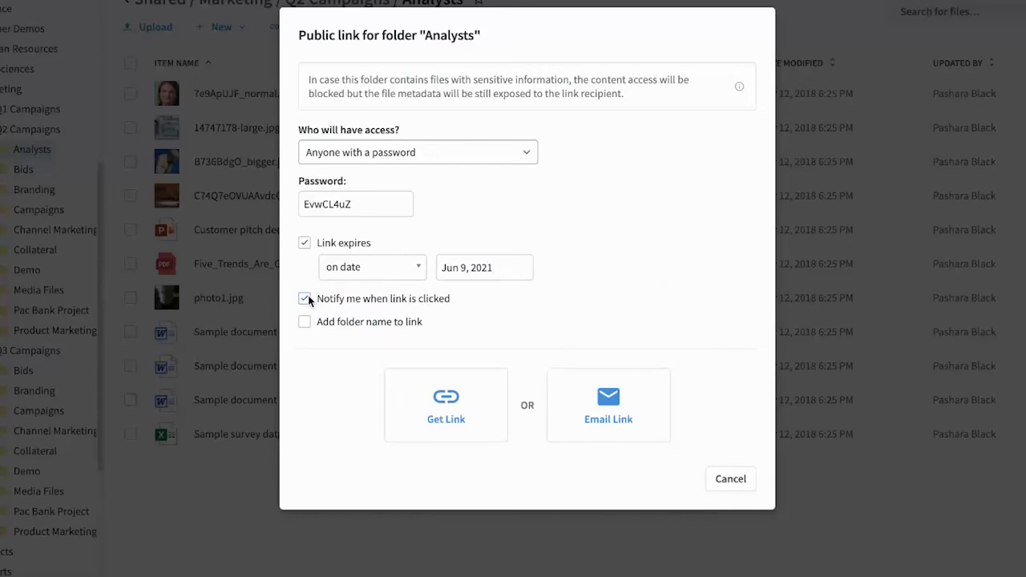
{"action": "left_click", "coordinate": [590, 418]}
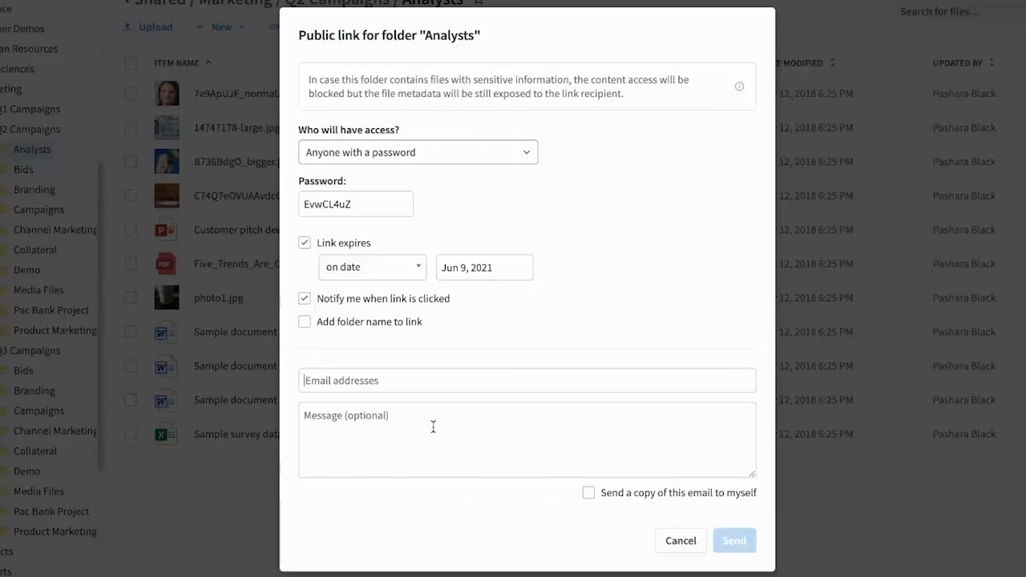
Step: Write the message 'Sample message to analyst.' and request a copy sent to myself
{"action": "type", "text": "Sa"}
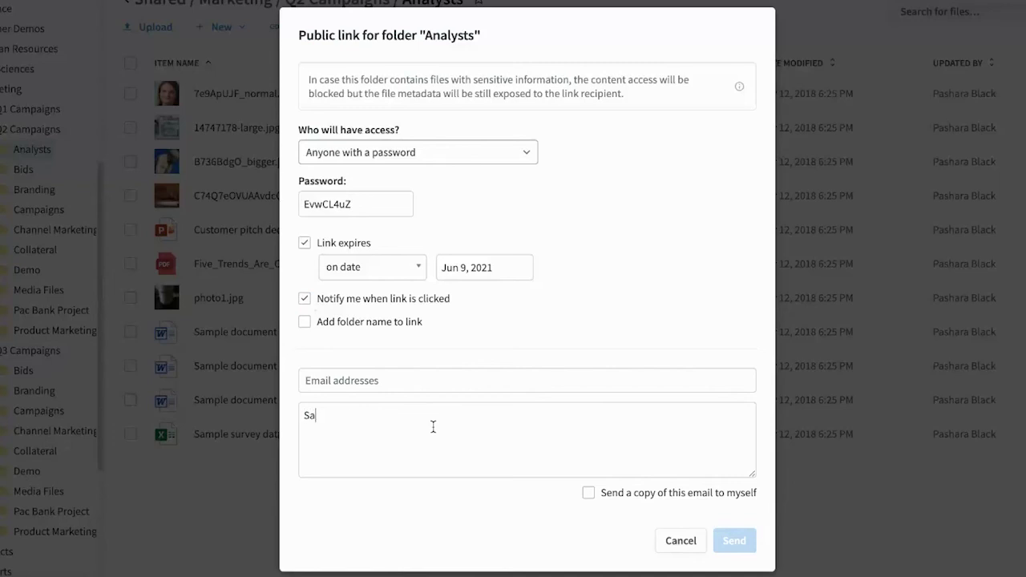
{"action": "type", "text": "mpl"}
{"action": "type", "text": "e message to analyst."}
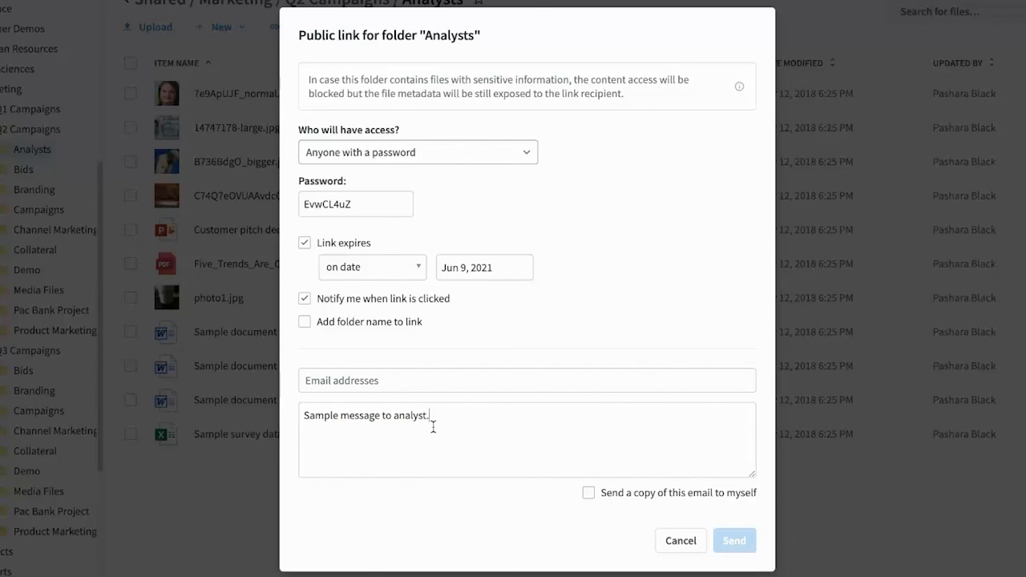
{"action": "left_click", "coordinate": [590, 492]}
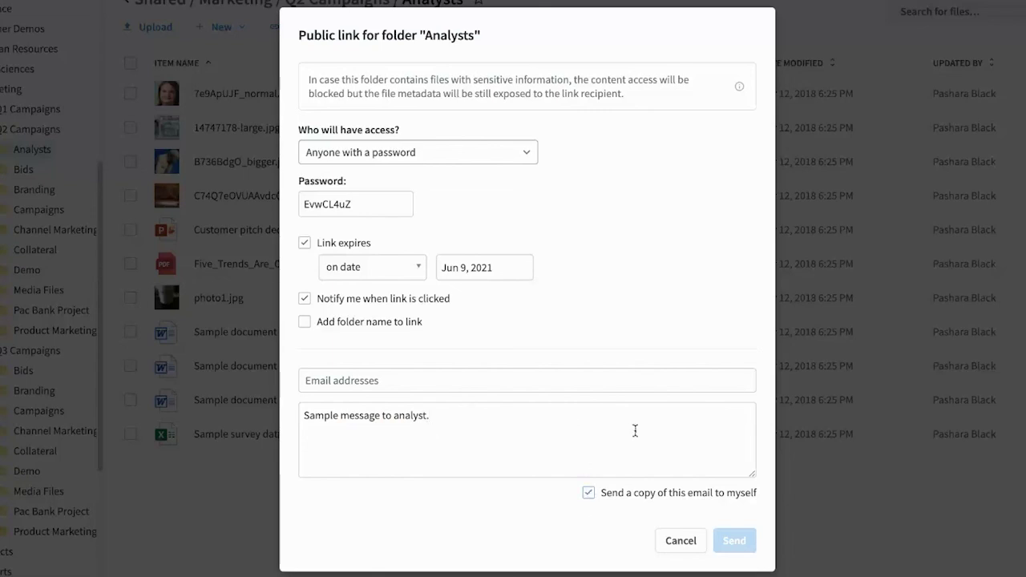